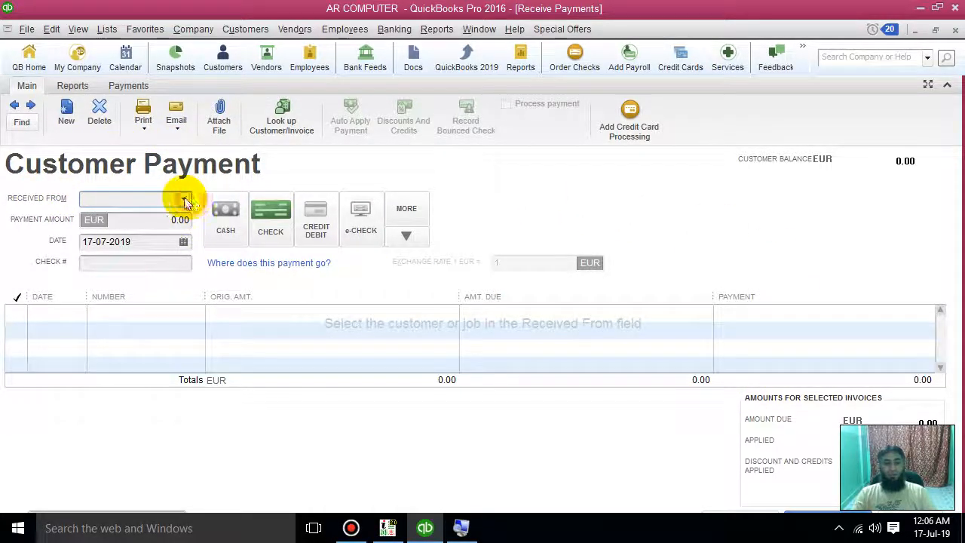
Enter a customer payment from AA Traders for EUR 15,000.00, paid by check with check number 11559933
click(184, 200)
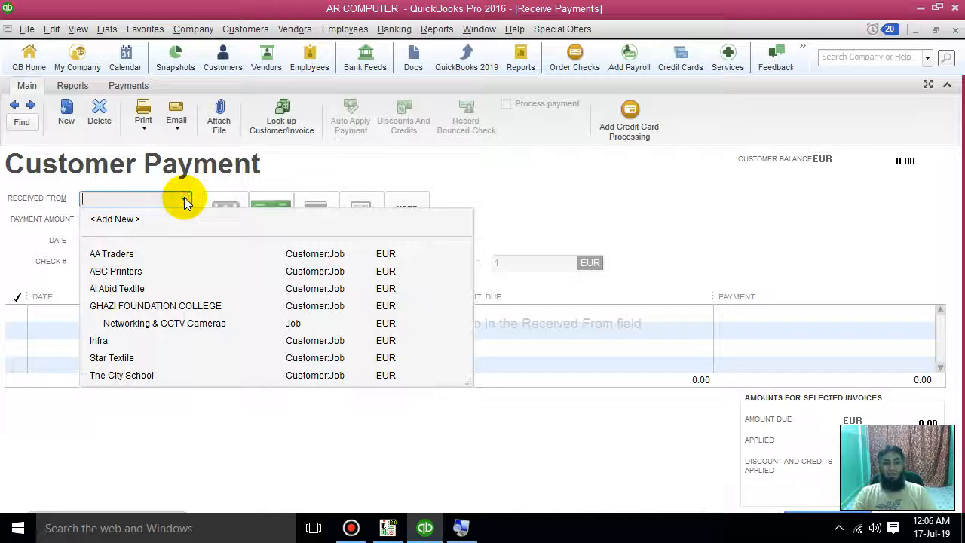
click(140, 256)
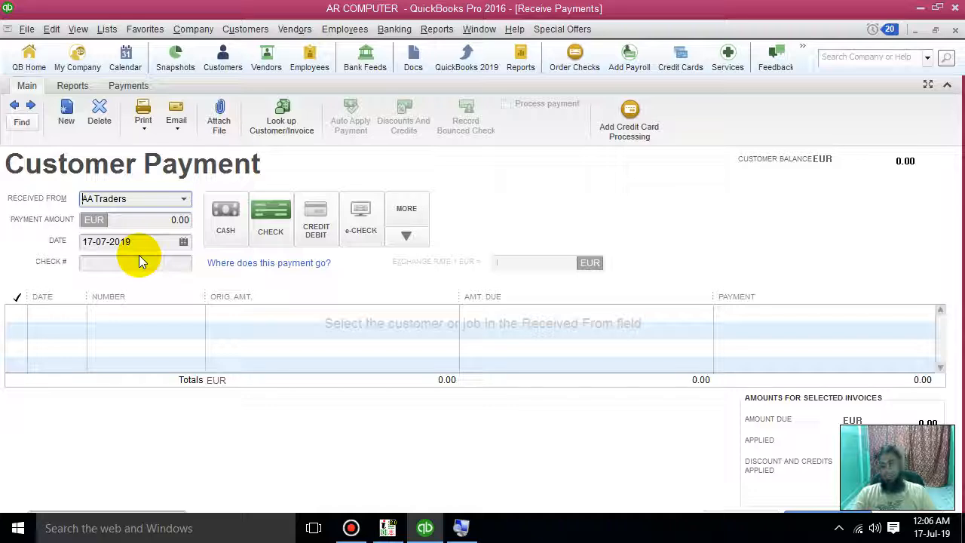
click(177, 220)
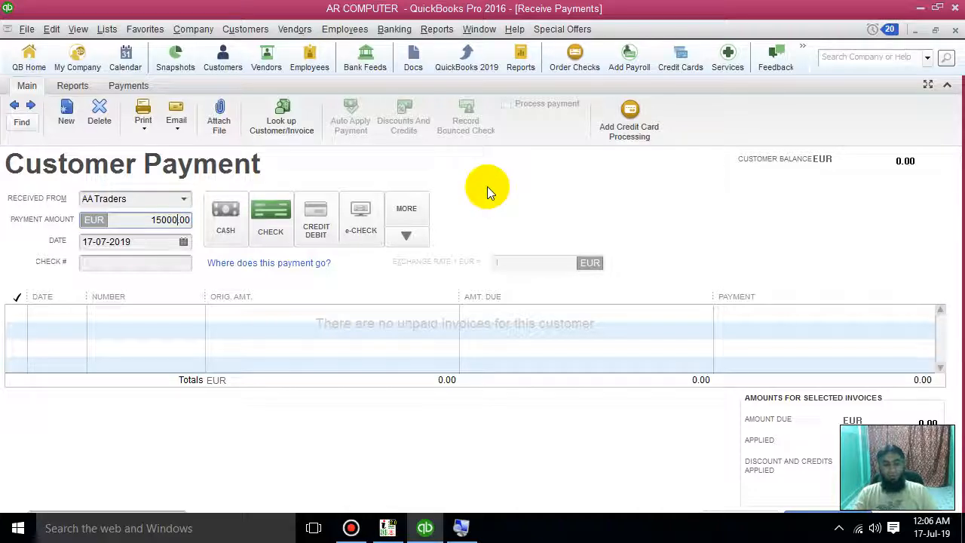
click(225, 212)
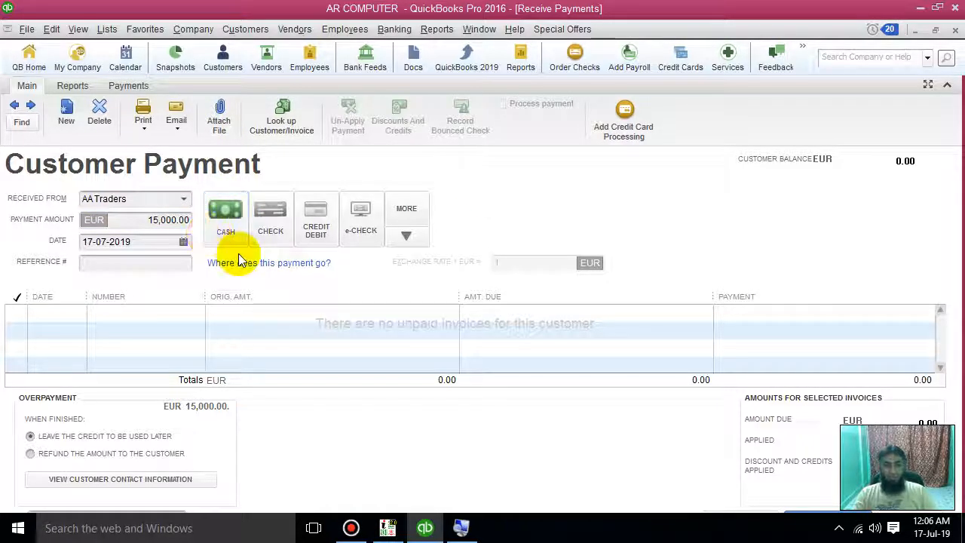
click(270, 230)
click(167, 263)
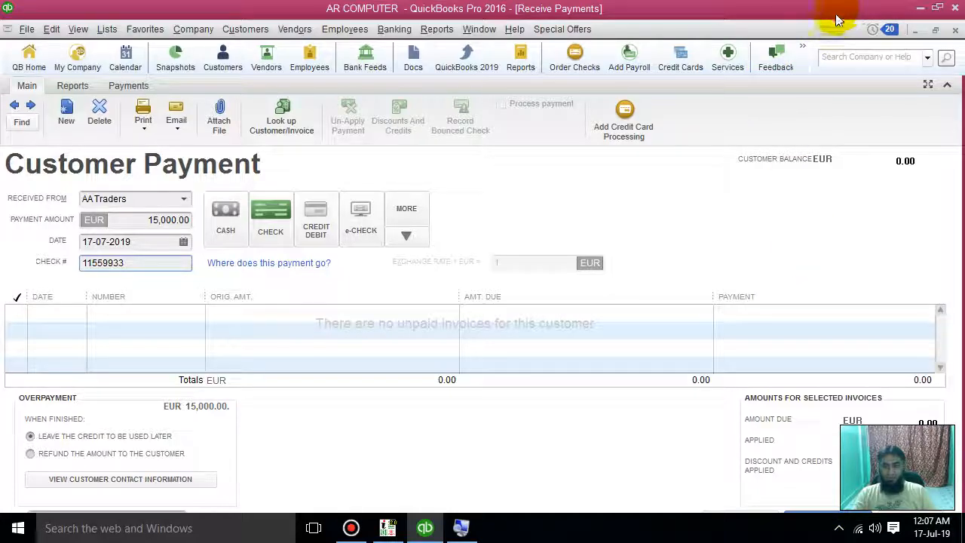
Auto-hide the Windows taskbar, and save and close the payment with the overpayment left as credit on the customer's account
right_click(700, 537)
click(707, 533)
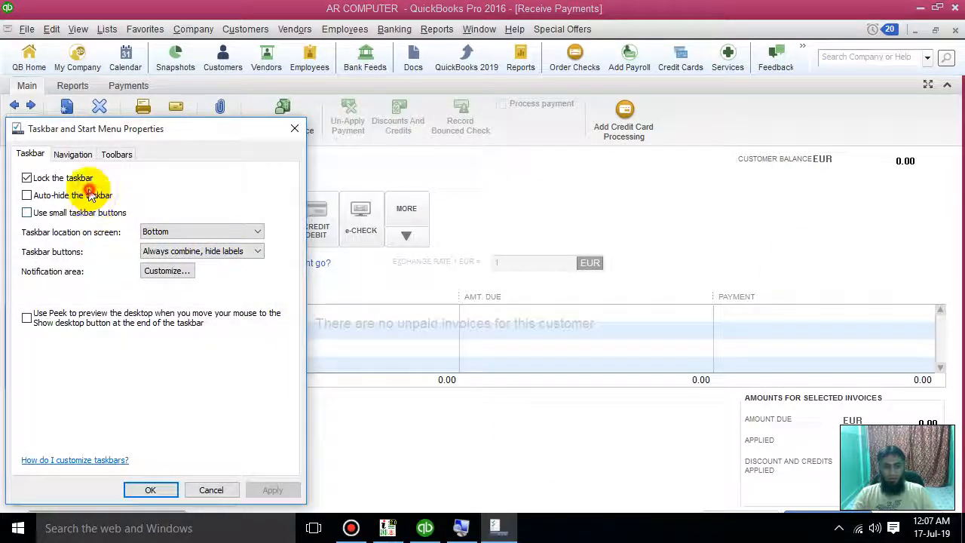
click(71, 195)
click(150, 489)
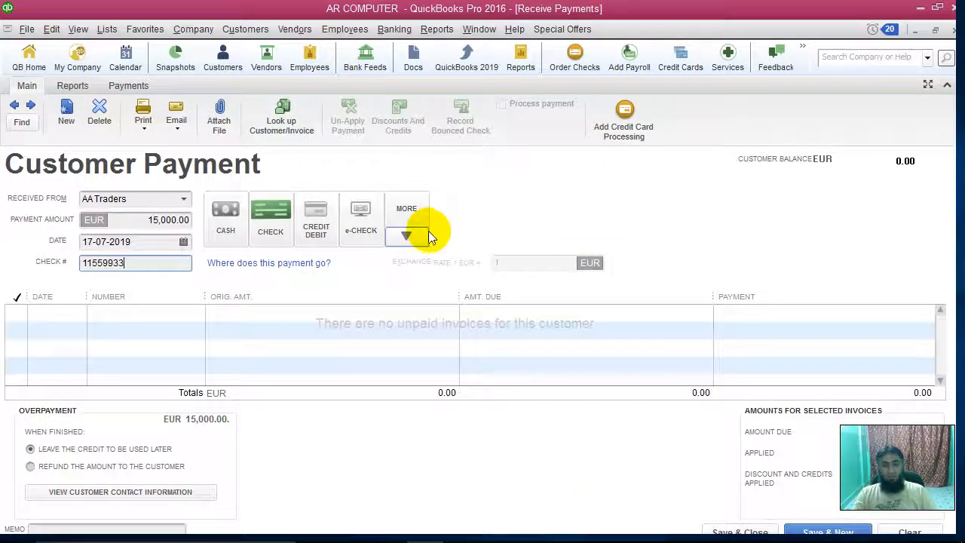
click(757, 533)
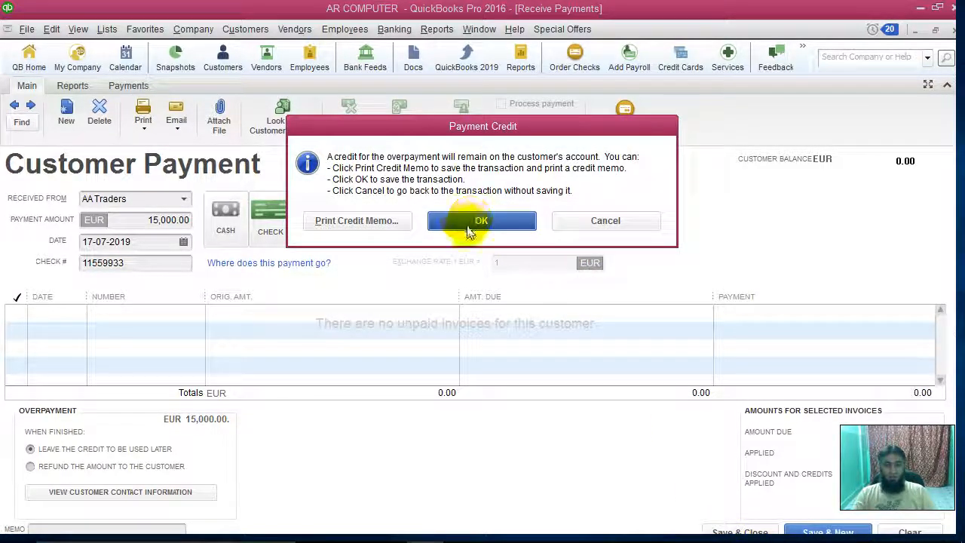
click(463, 223)
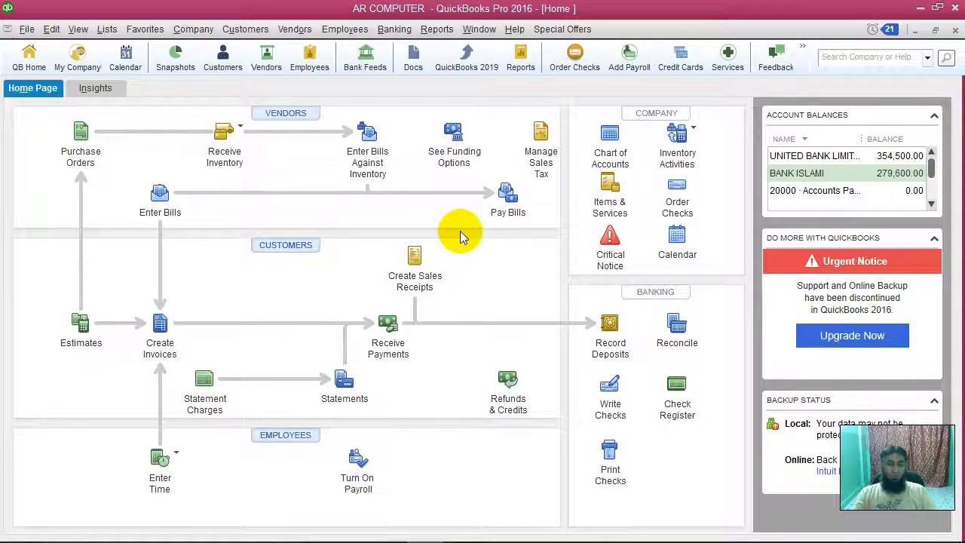
Examine the Undeposited Funds account in the chart of accounts and AA Traders' balance and payment entry in the Customer Center
click(621, 159)
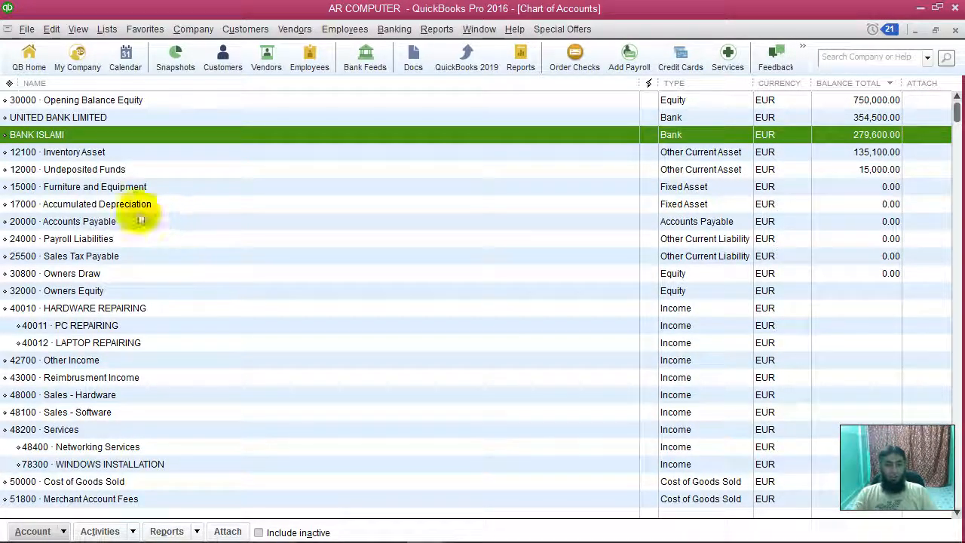
click(101, 173)
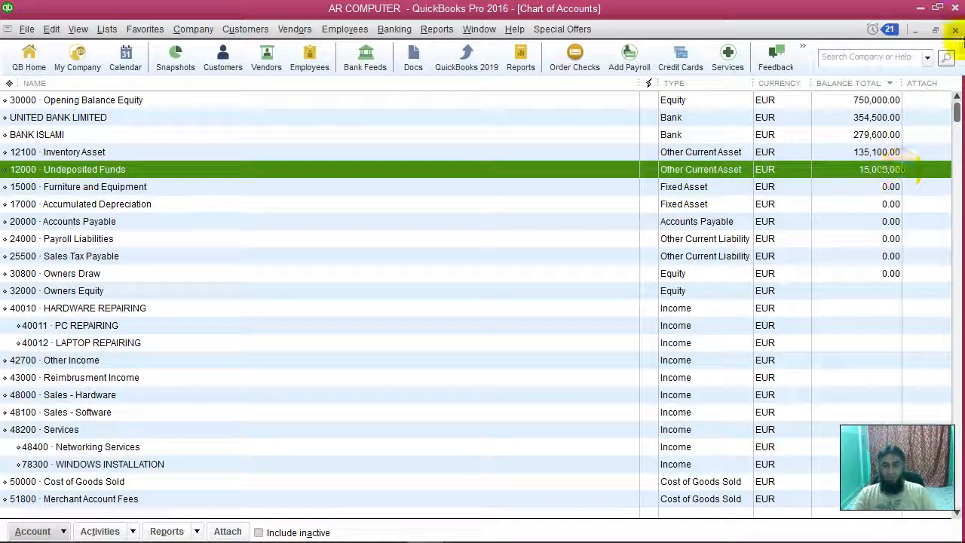
click(956, 29)
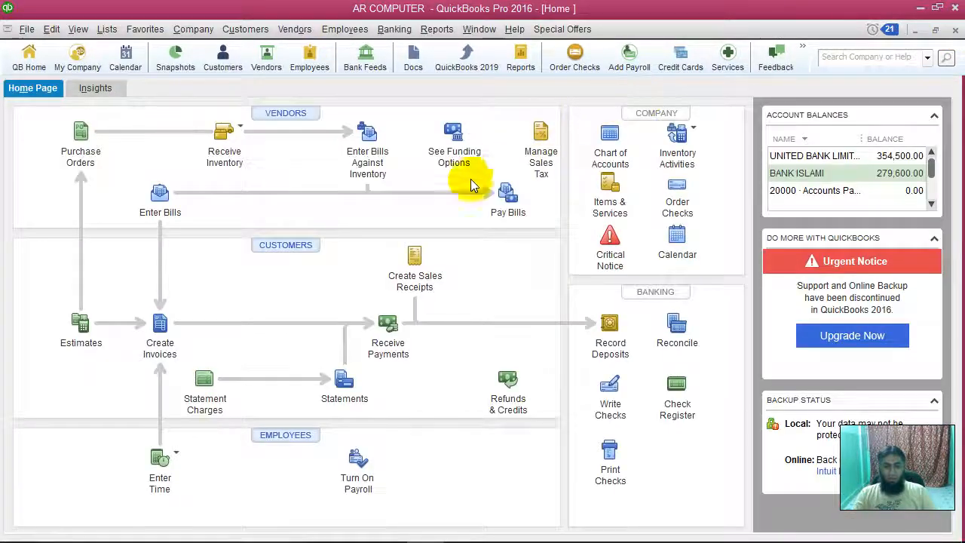
click(289, 245)
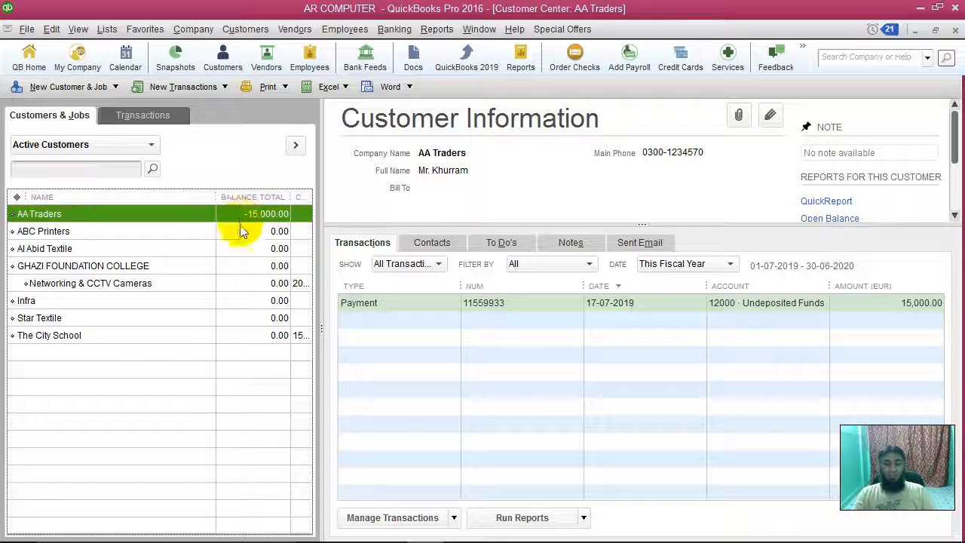
click(386, 306)
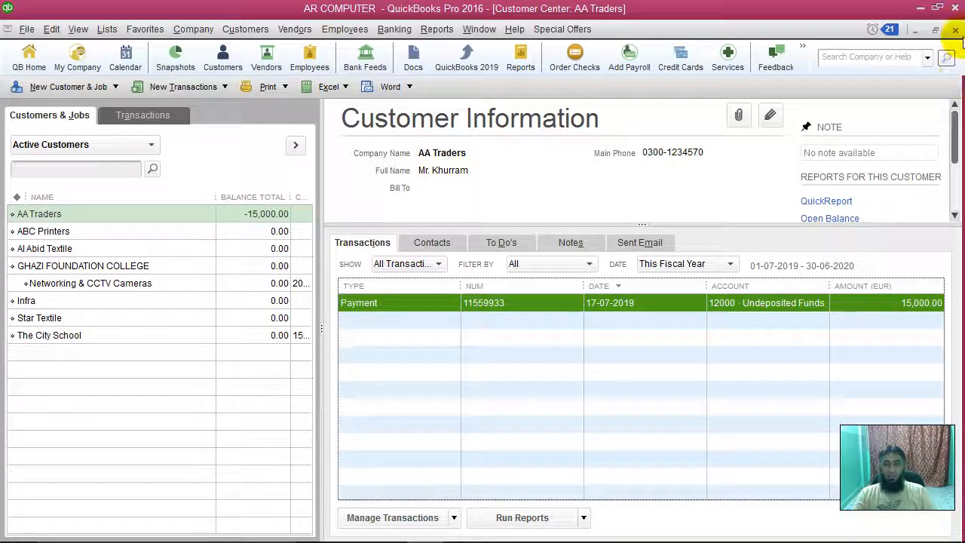
click(955, 30)
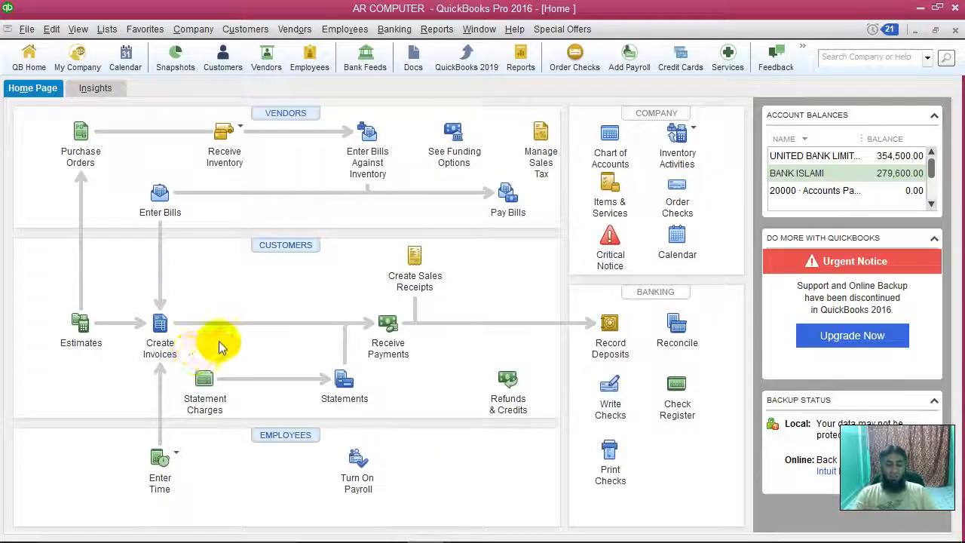
Create an invoice for AA Traders with a line for 5 units of A4 TECH WEBCAM
click(161, 324)
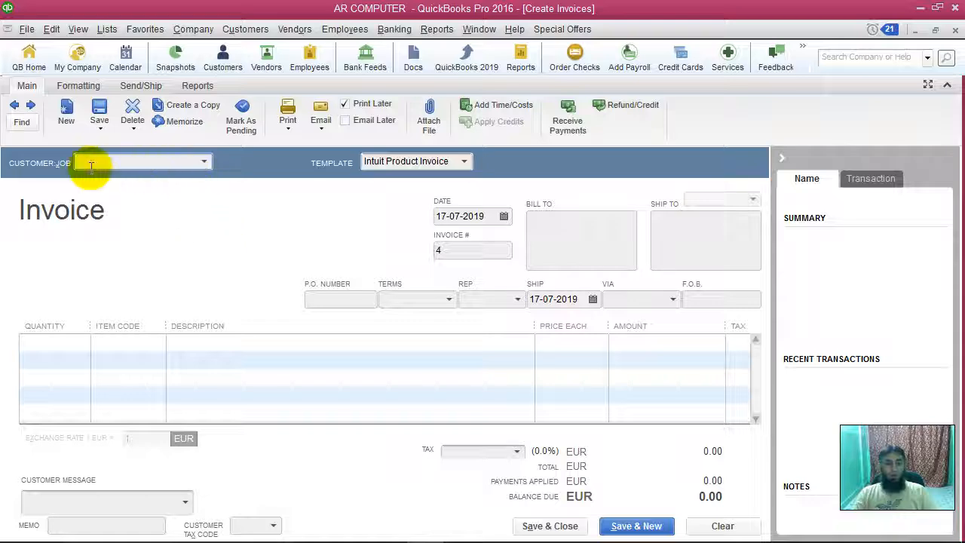
click(206, 162)
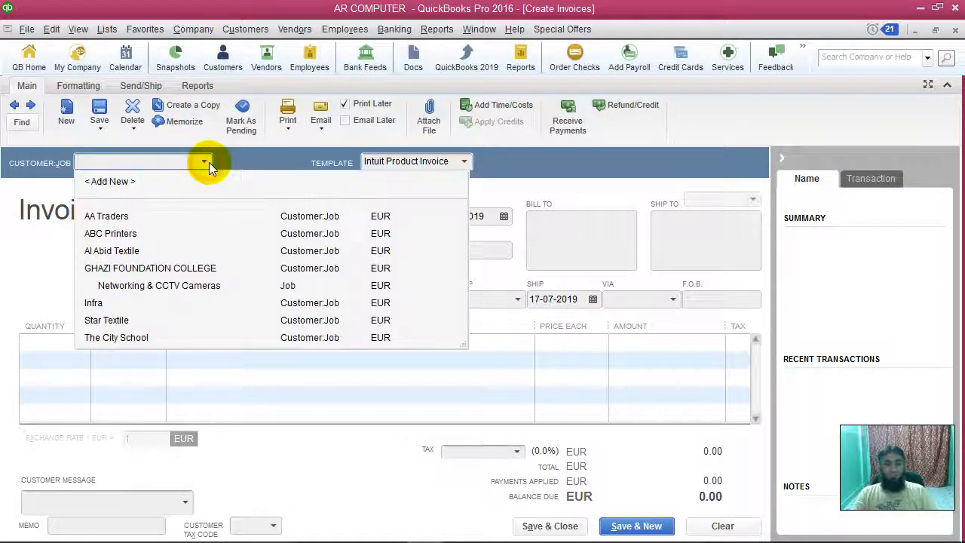
click(106, 217)
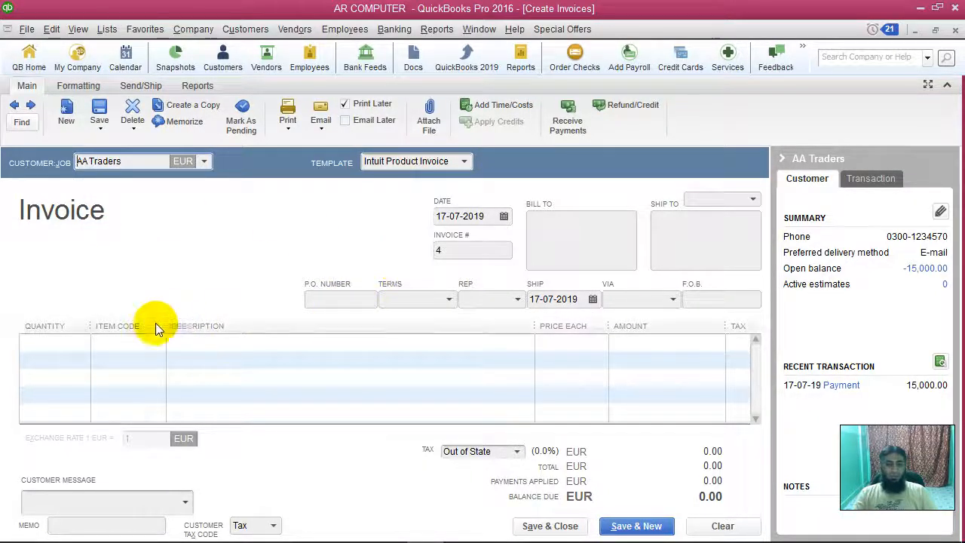
click(101, 342)
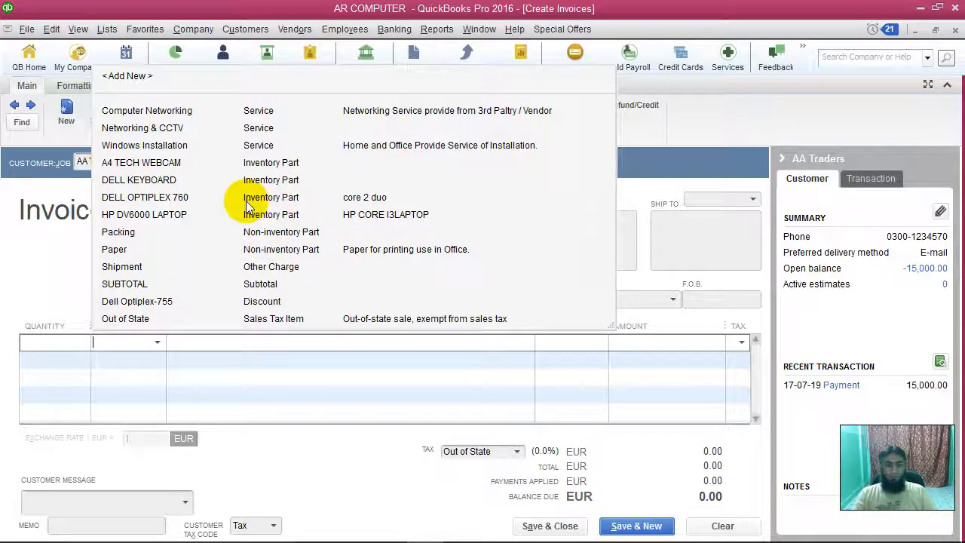
click(260, 163)
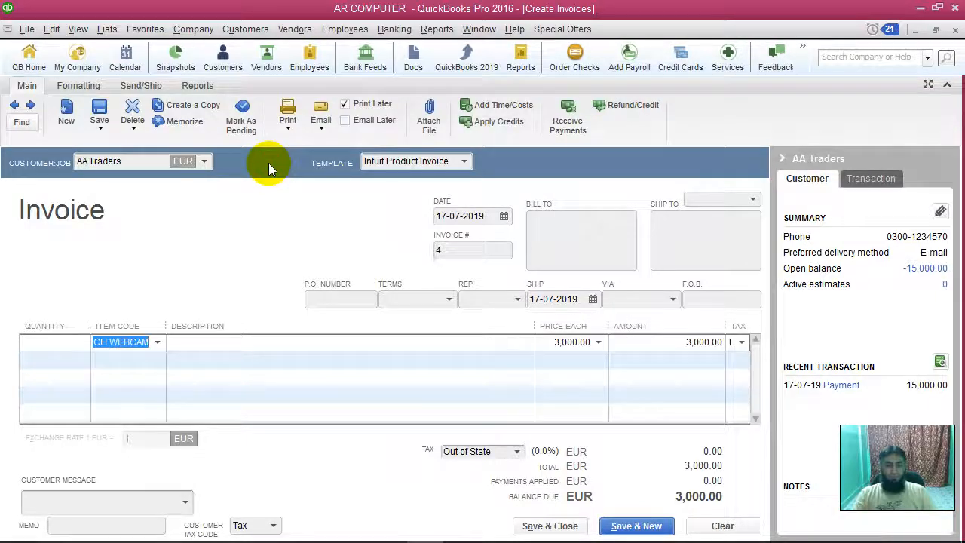
click(52, 342)
text(5)
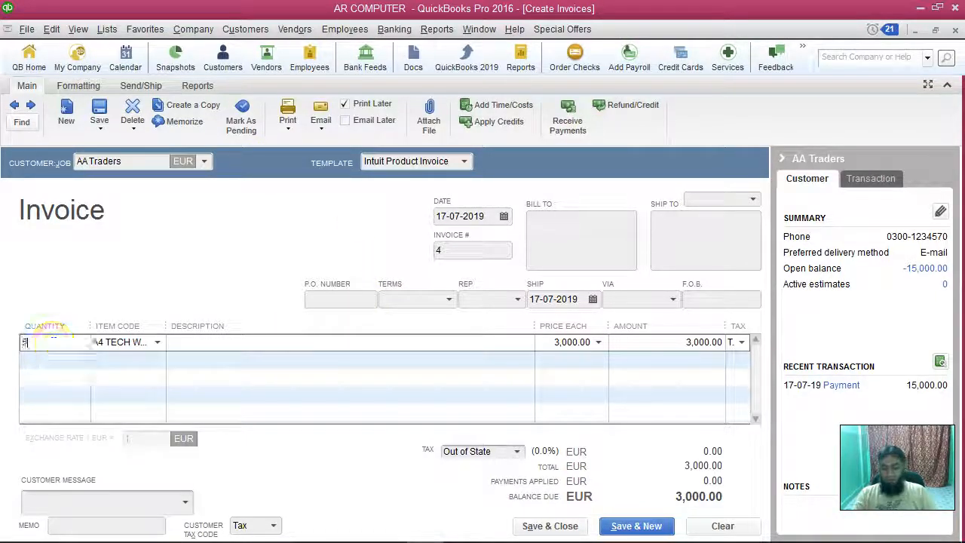
click(282, 408)
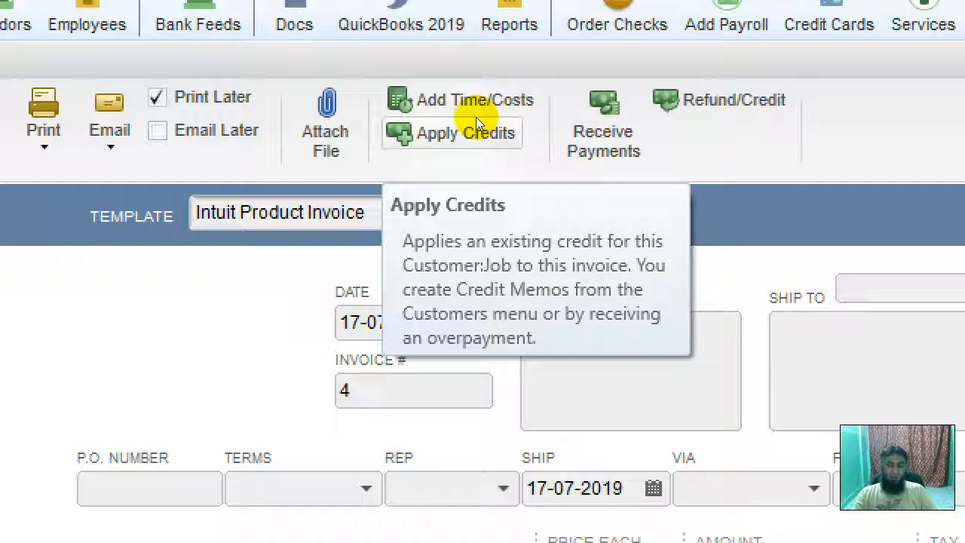
Record the AA Traders invoice, apply the customer's available 15,000.00 credit to it, and close the invoice
click(476, 116)
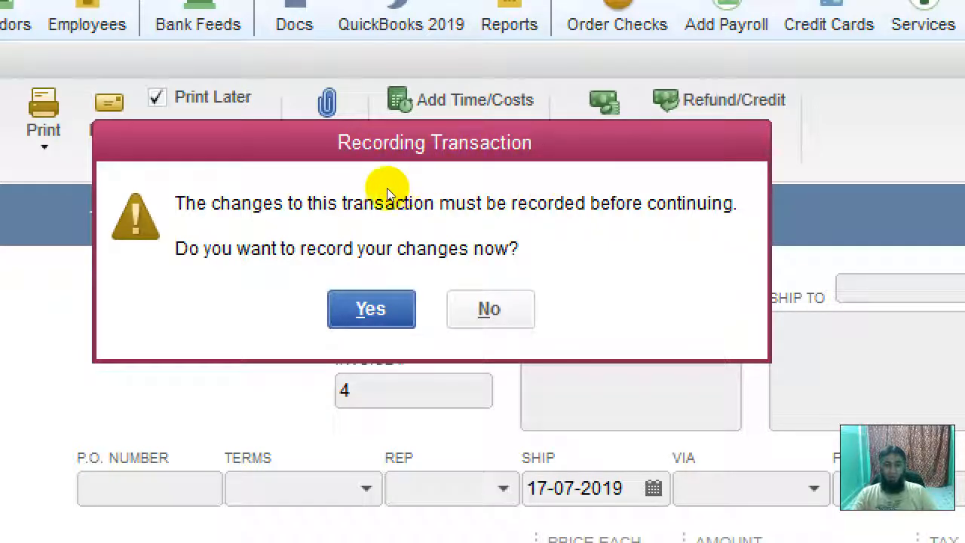
key(Return)
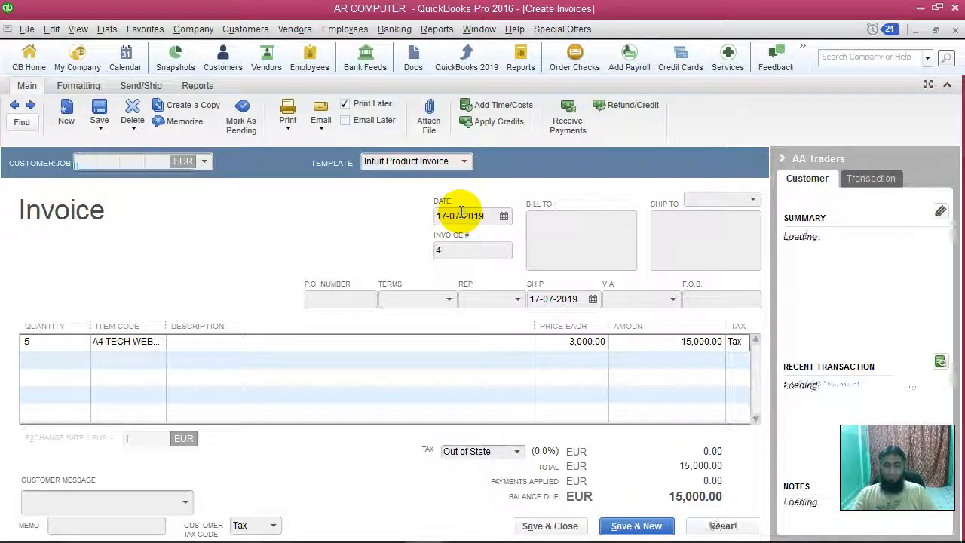
drag(526, 88, 442, 36)
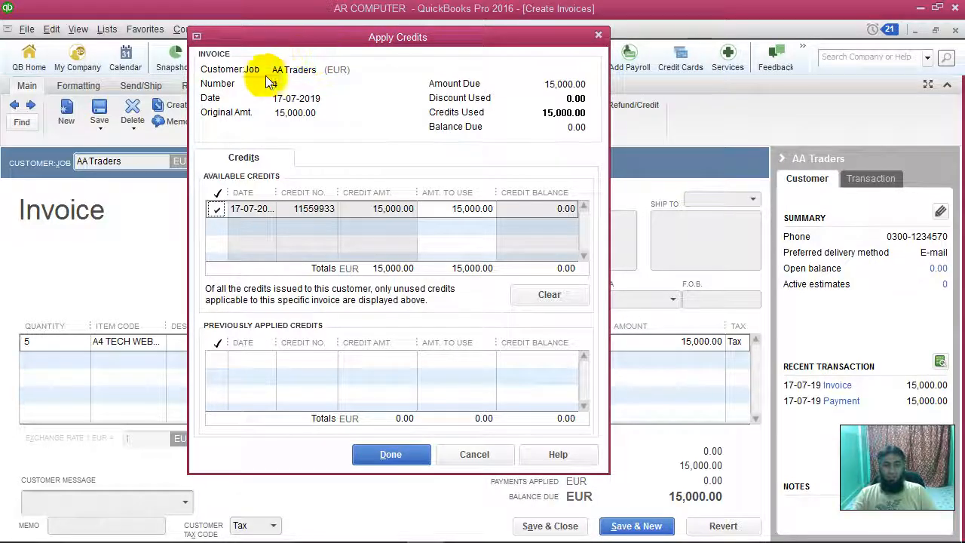
click(217, 214)
click(216, 213)
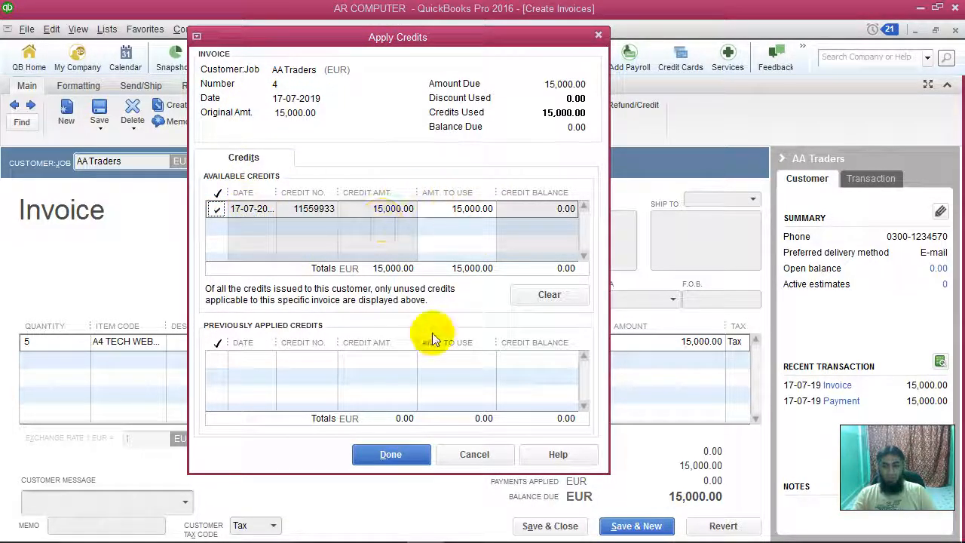
click(390, 456)
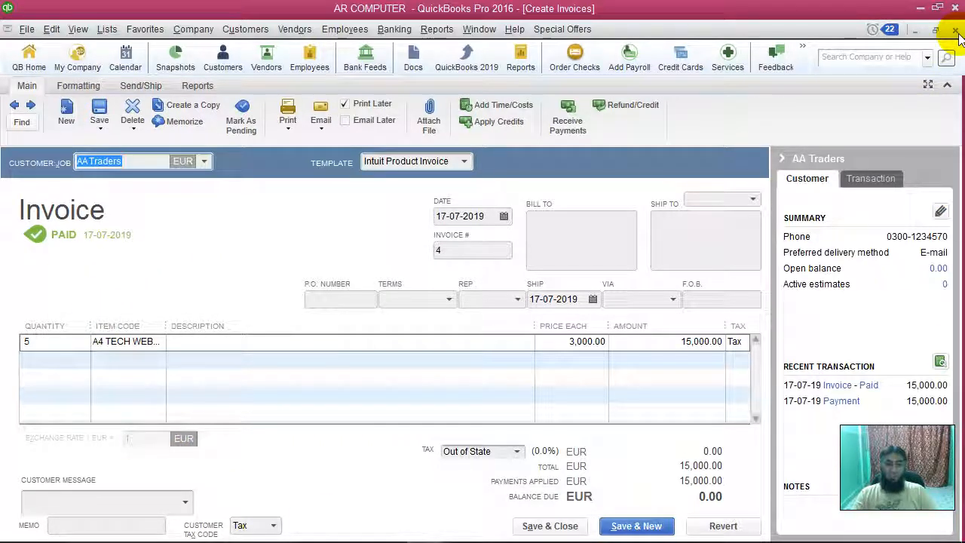
click(956, 31)
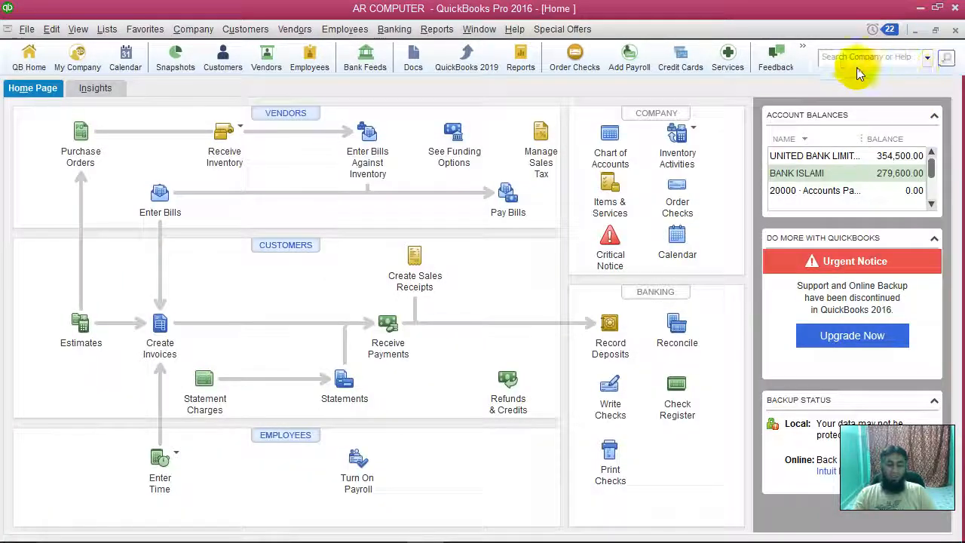
Record a deposit of the AA Traders check payment into UNITED BANK LIMITED, and save and close it
click(605, 324)
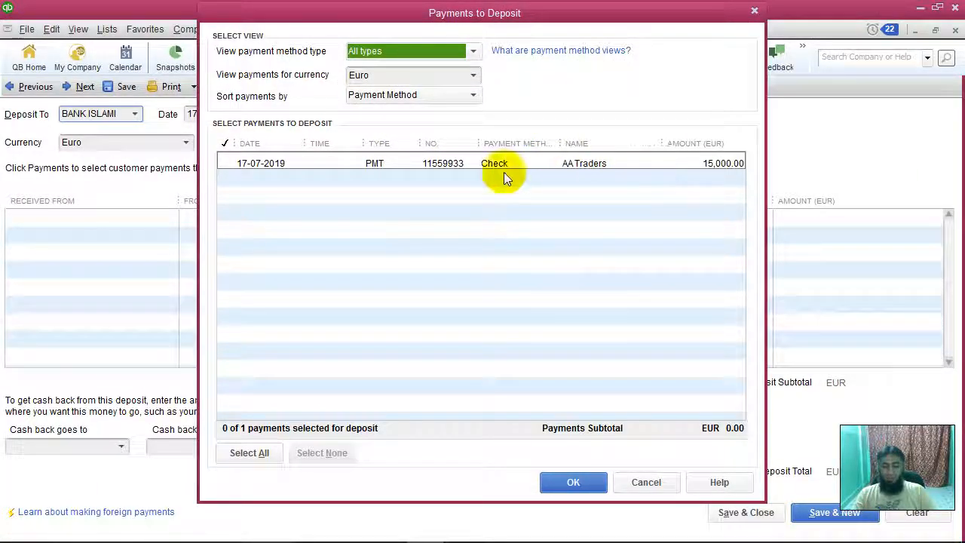
click(337, 165)
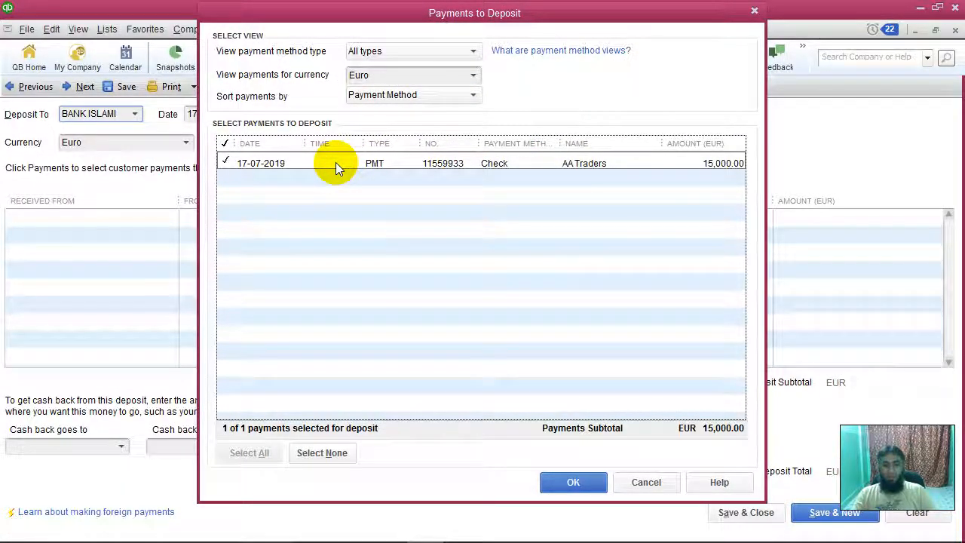
click(596, 482)
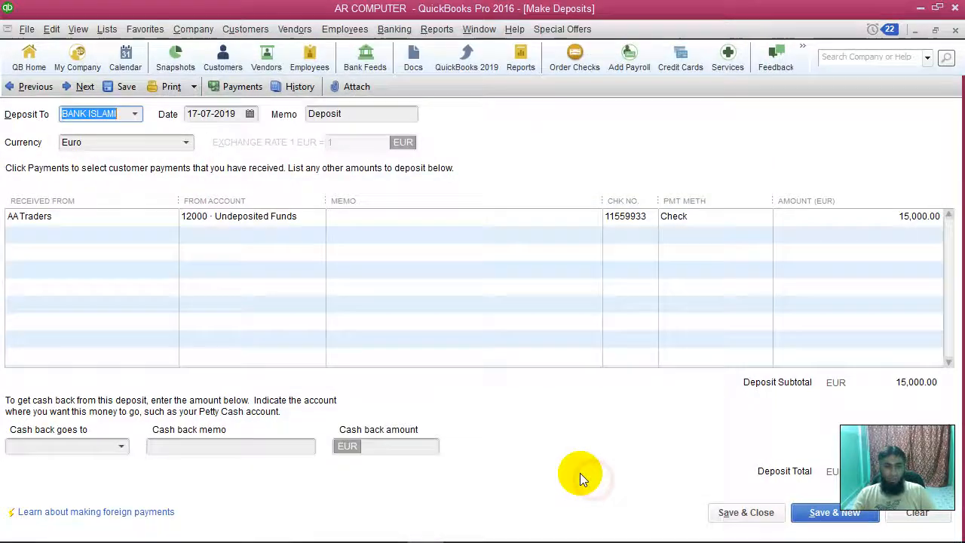
click(134, 113)
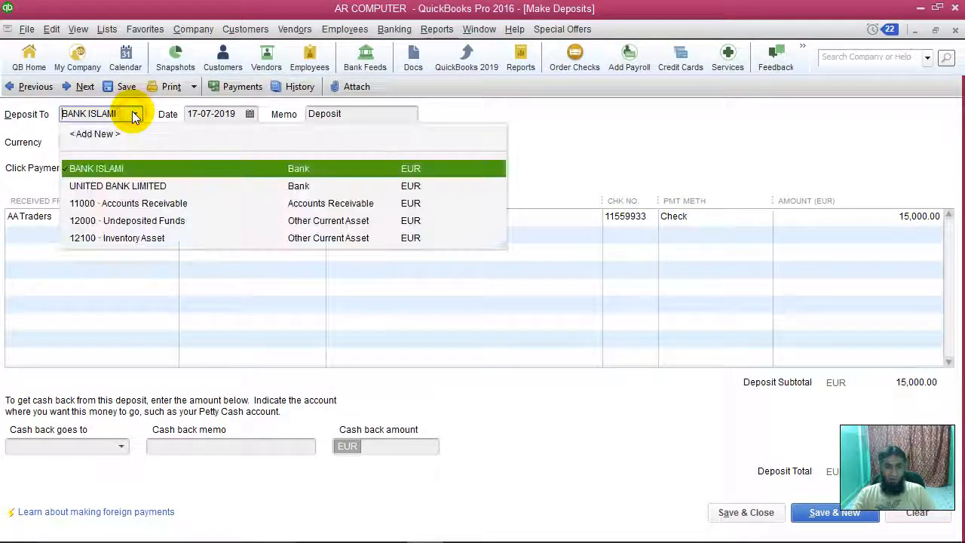
click(134, 186)
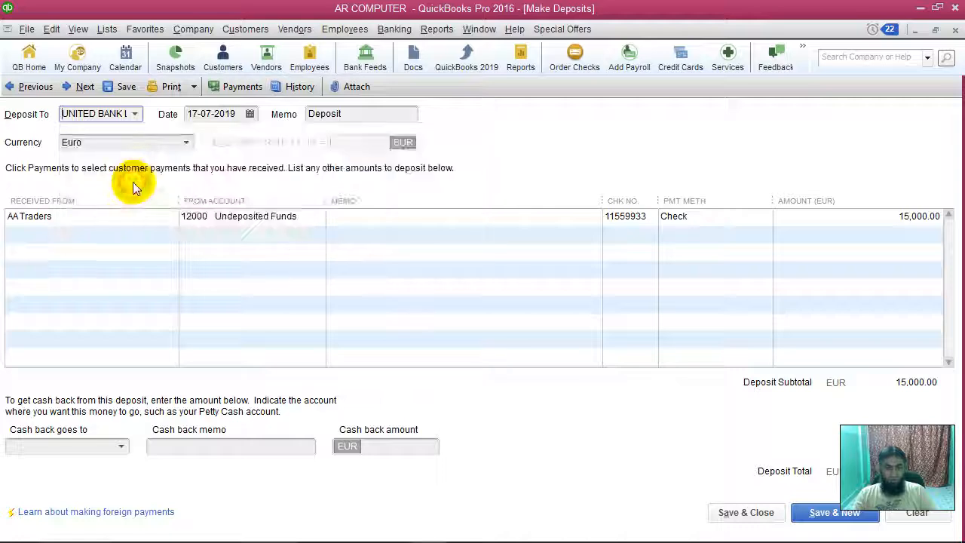
click(743, 513)
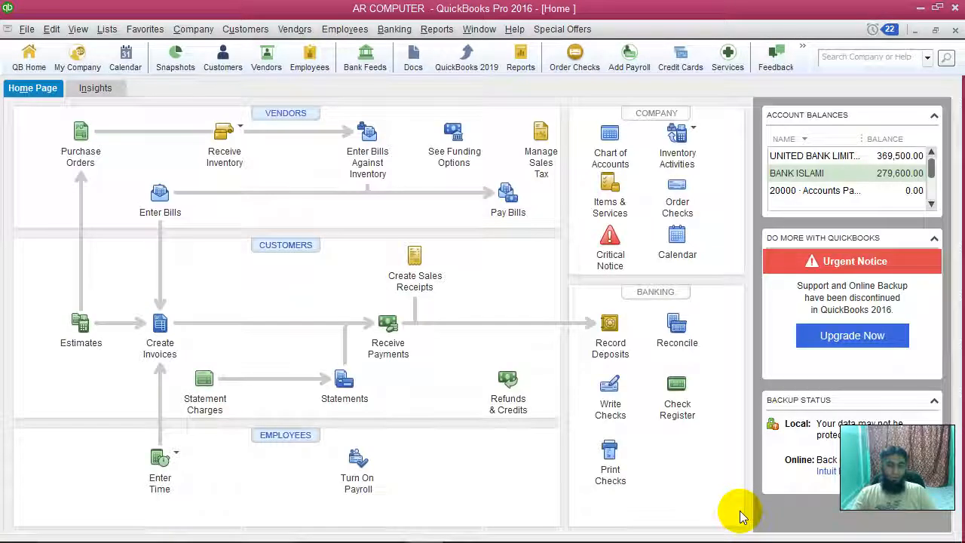